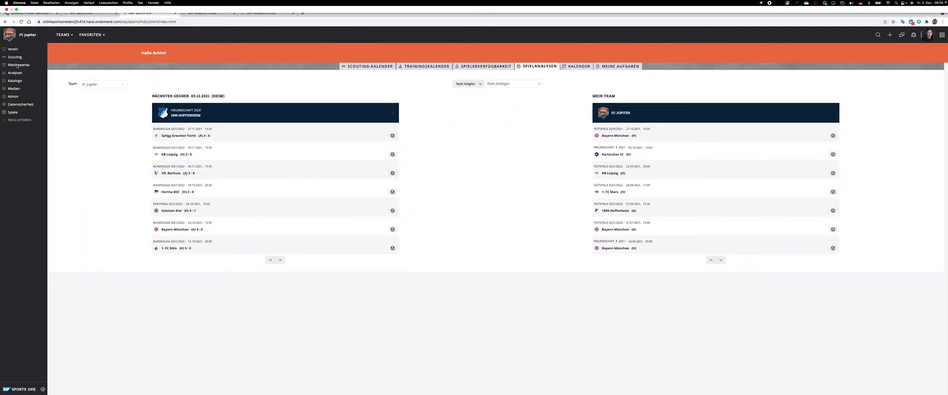
Show the national competitions of Germany in the Wettbewerbe area.
left_click(15, 73)
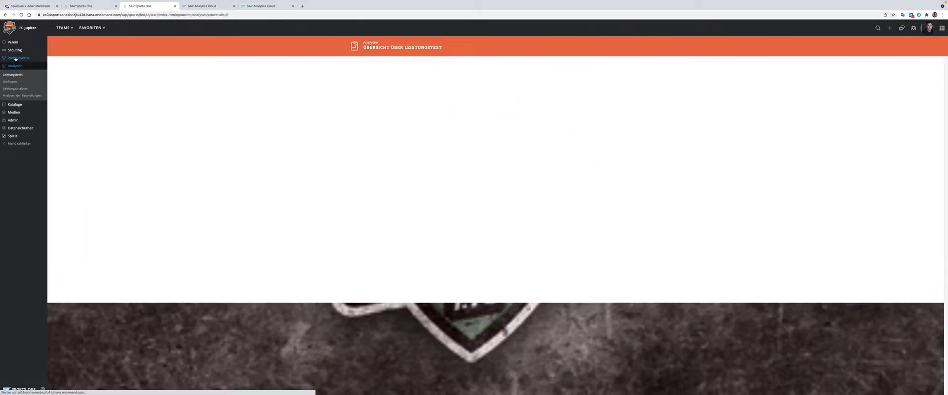
left_click(15, 58)
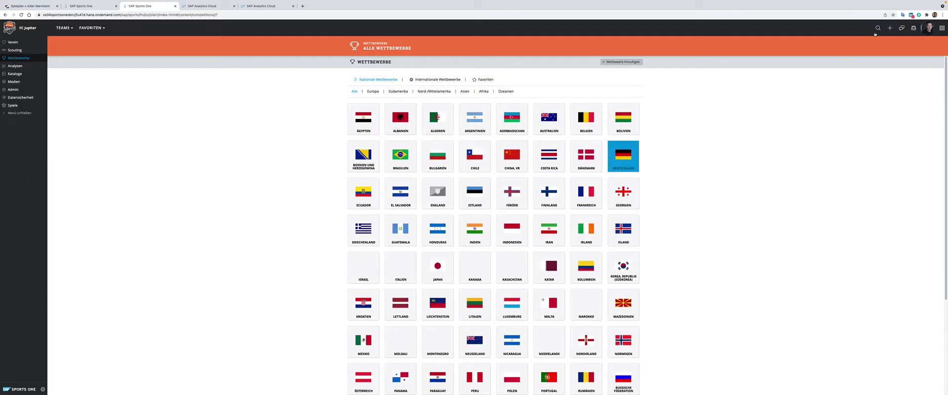
left_click(623, 156)
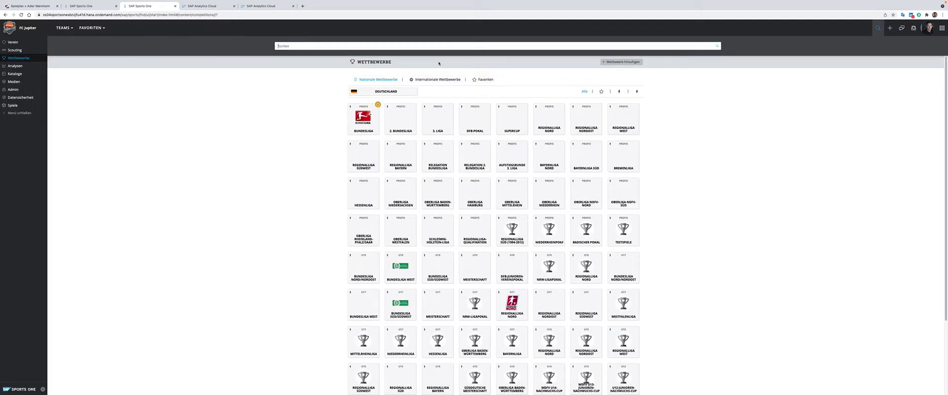
Search for "Karlsruher SC" and show the match list of its professional men's team.
type("Karlsruher Sc")
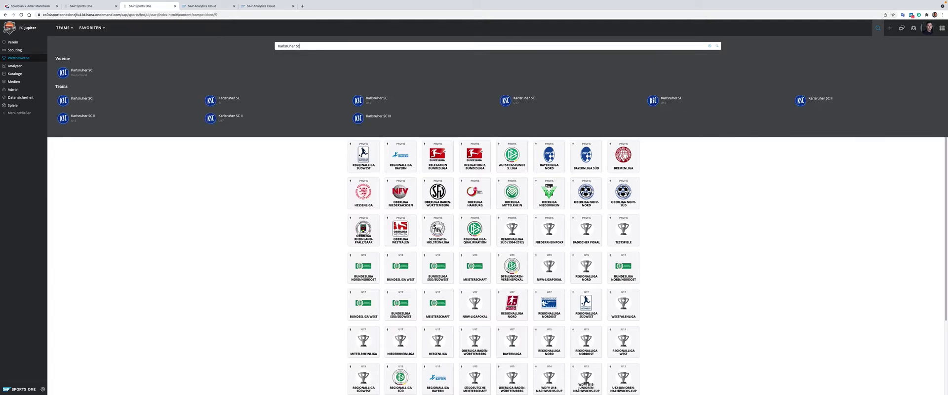
left_click(83, 102)
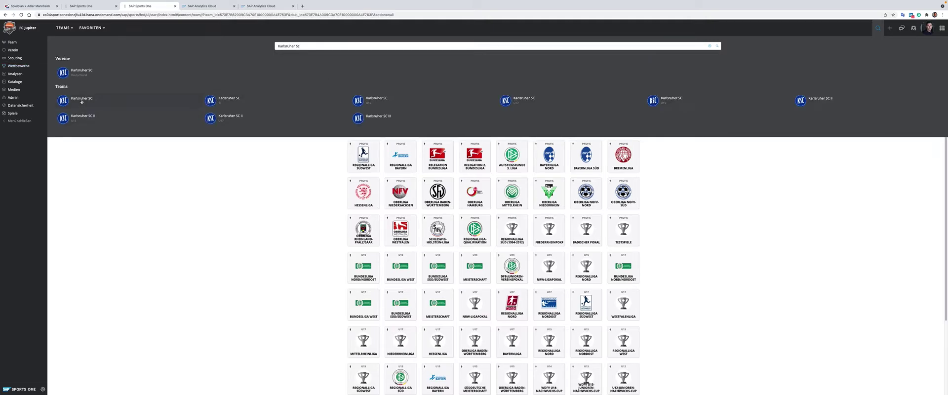
mouse_move(10, 87)
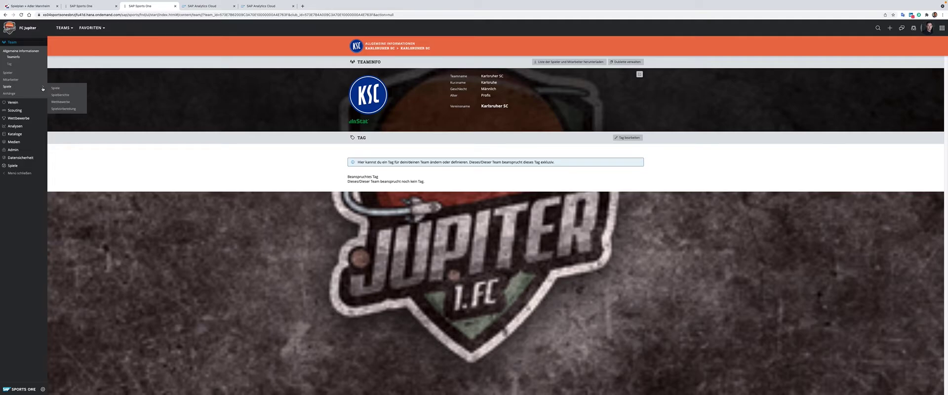
left_click(56, 88)
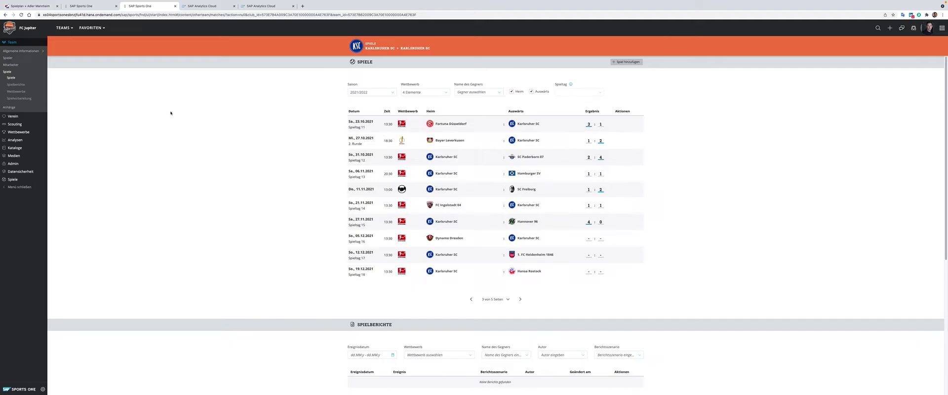
Switch to SAP Analytics Cloud and compare the data center part of the web addresses of the two open tenants.
left_click(201, 6)
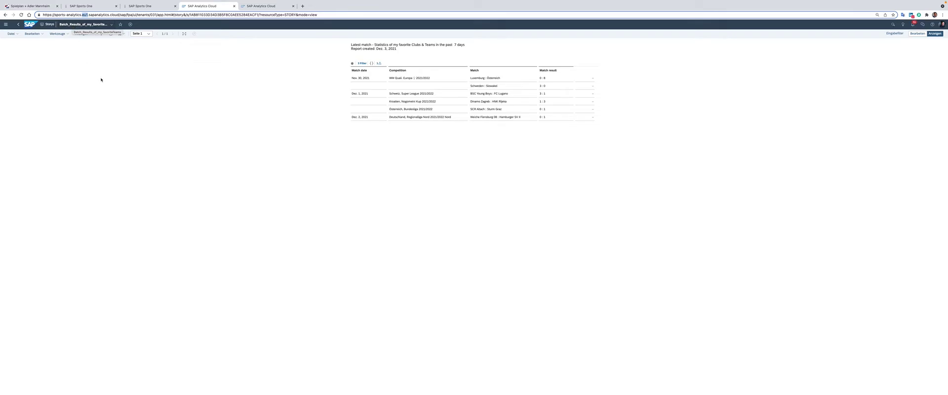
left_click(109, 104)
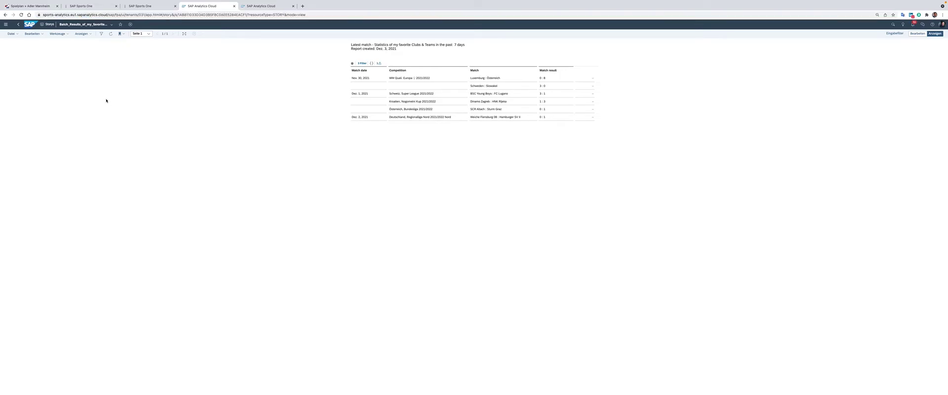
left_click(70, 14)
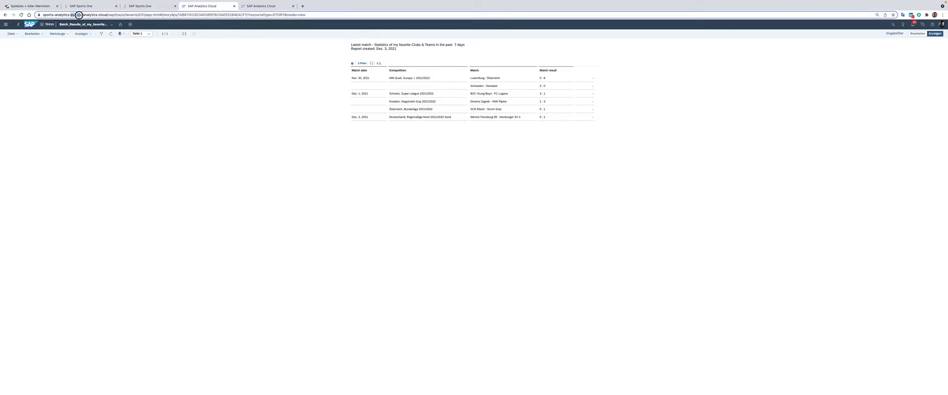
double_click(72, 14)
left_click(89, 15)
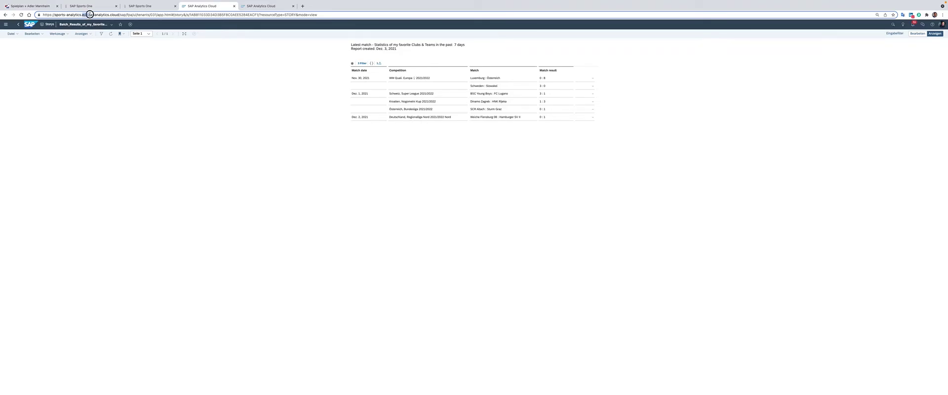
left_click(253, 7)
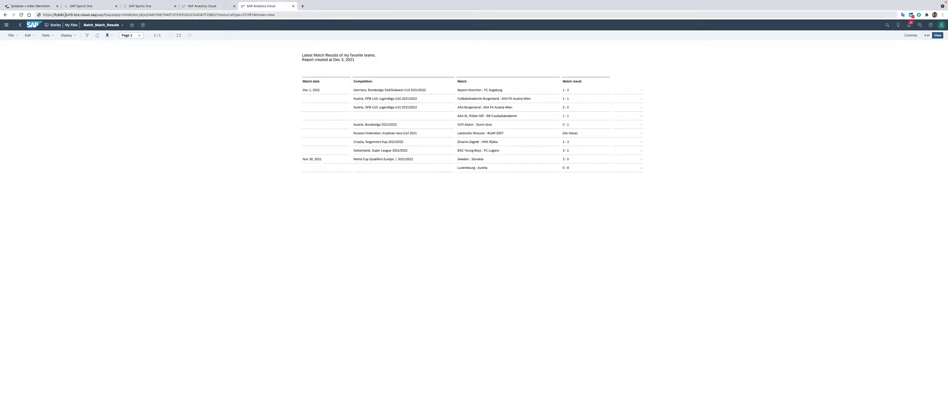
left_click_drag(64, 15, 74, 15)
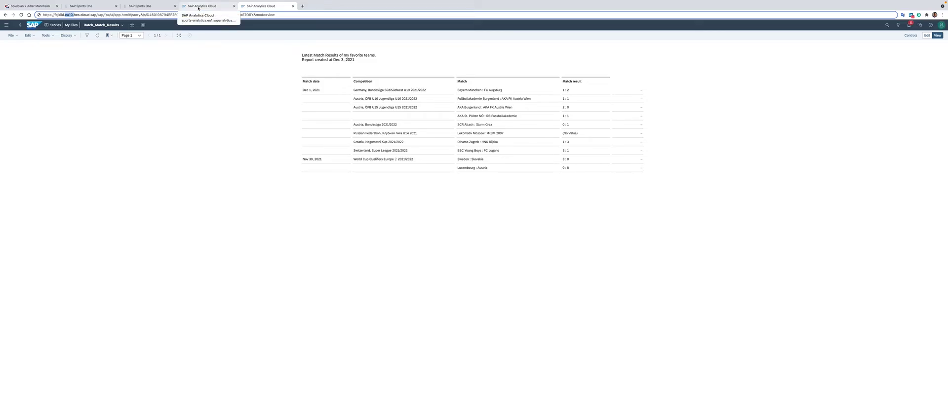
Compare the file commands of the stories in both tenants to check where Schedule Publication is offered.
left_click(11, 36)
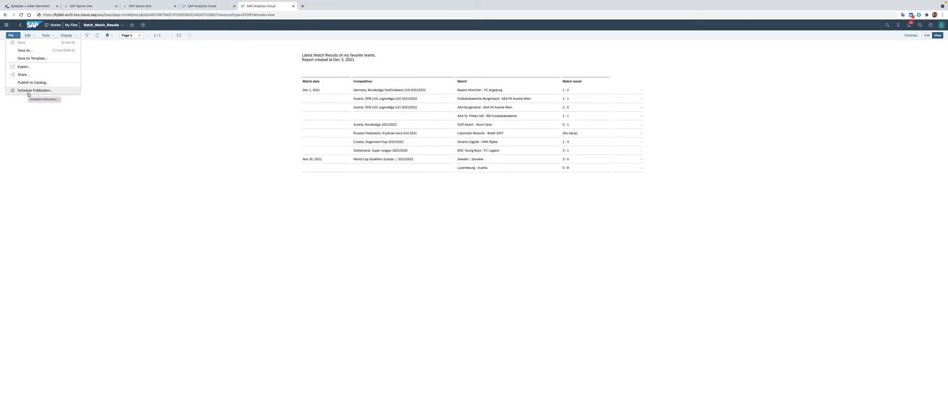
left_click(206, 7)
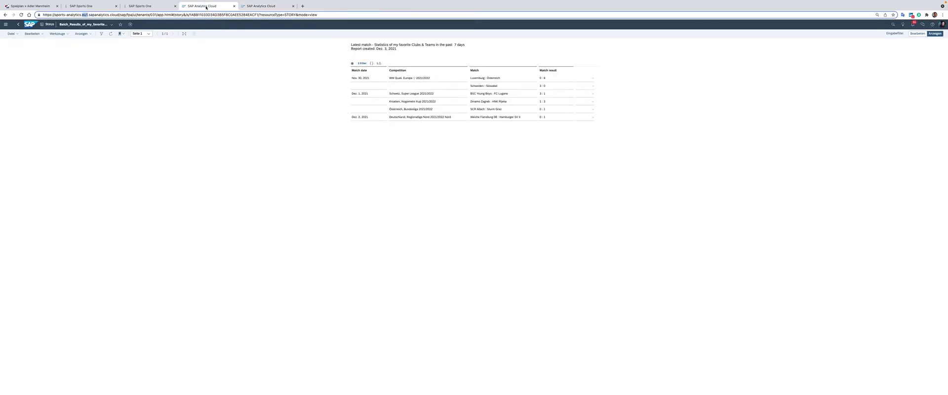
left_click(12, 34)
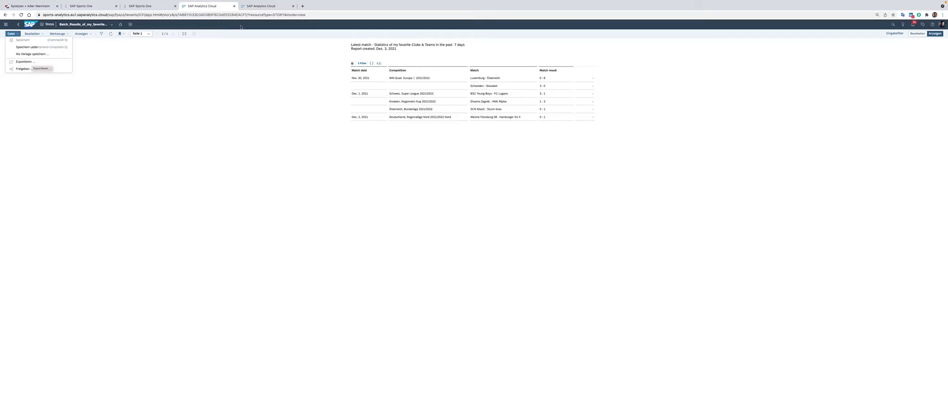
left_click(256, 7)
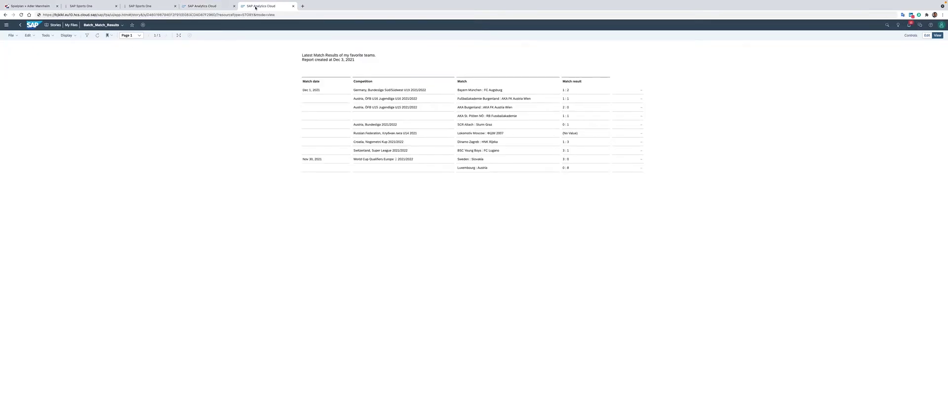
left_click(18, 36)
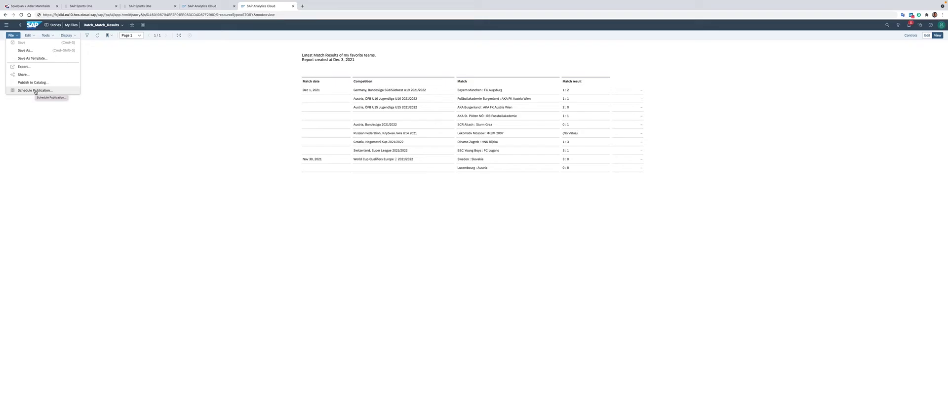
In the eu1 tenant's administration, allow live data to securely leave the network in the data source configuration and save the setting.
left_click(191, 6)
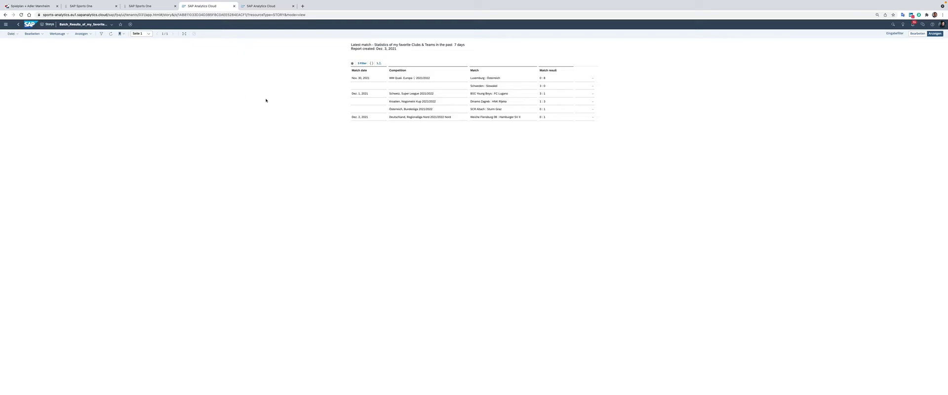
left_click(6, 25)
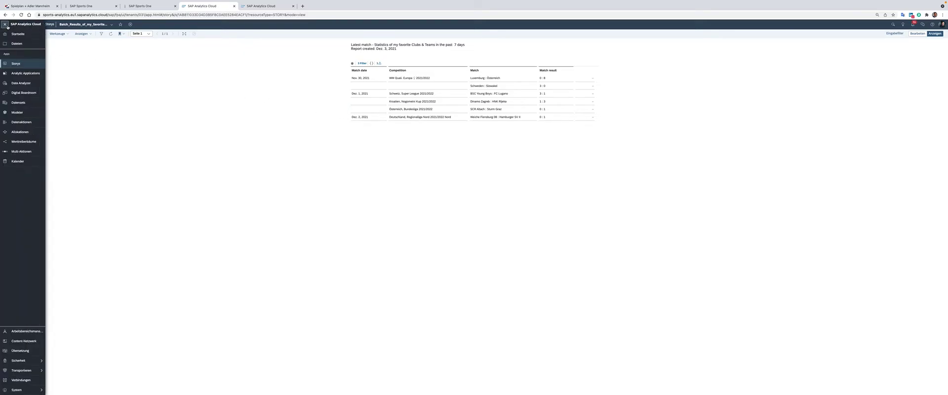
left_click(14, 390)
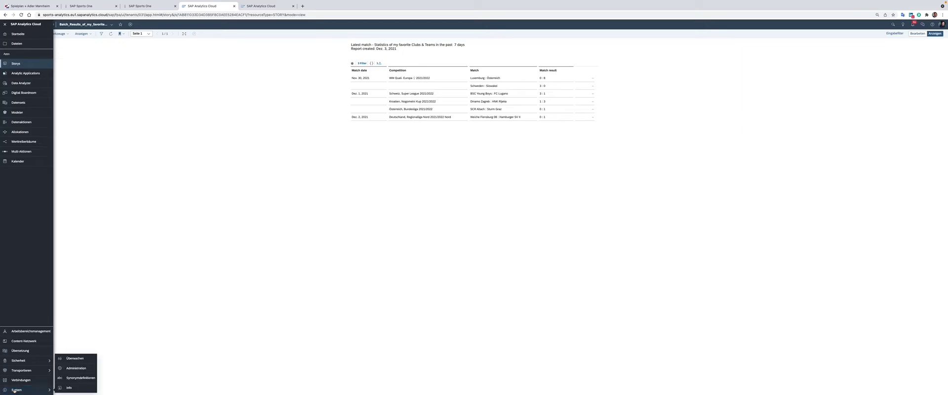
left_click(75, 368)
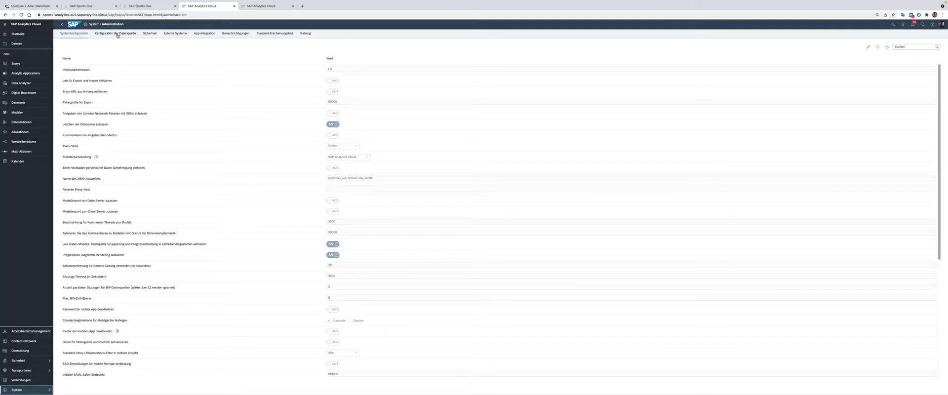
left_click(117, 34)
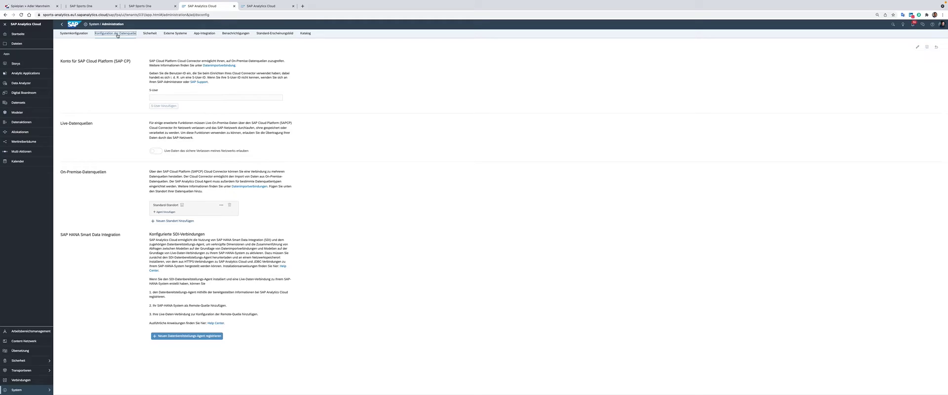
left_click(156, 153)
left_click(918, 47)
left_click(158, 153)
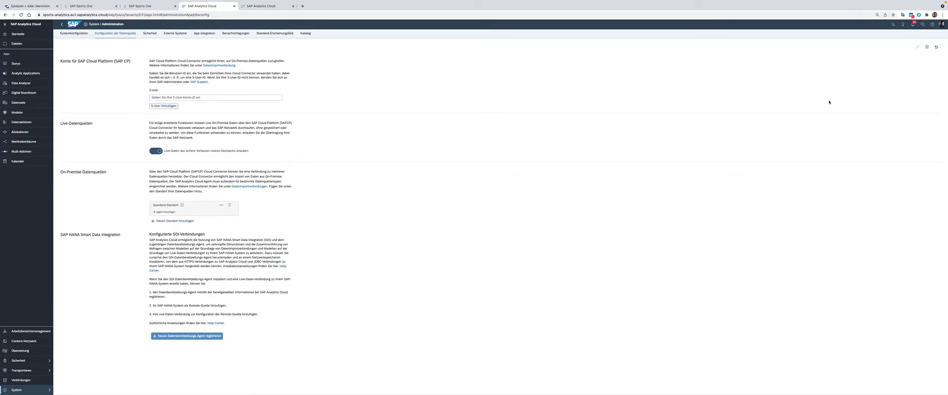
left_click(927, 47)
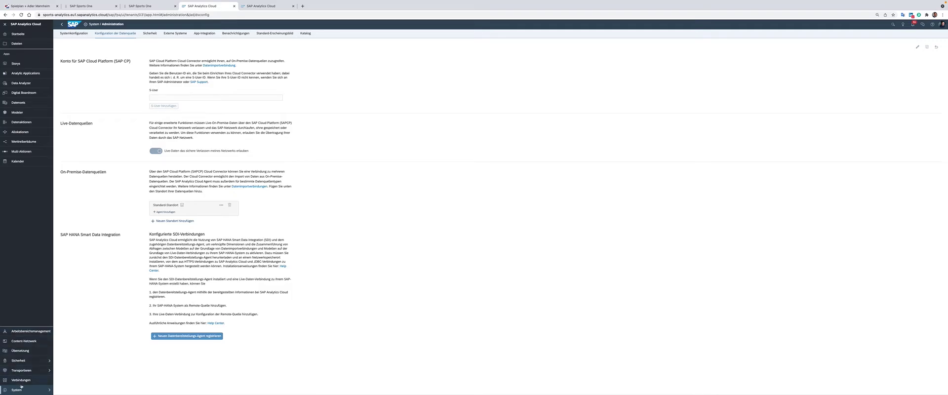
Examine the SAPS1Batch connection's details and available authentication methods, leaving the connection without changes.
left_click(20, 382)
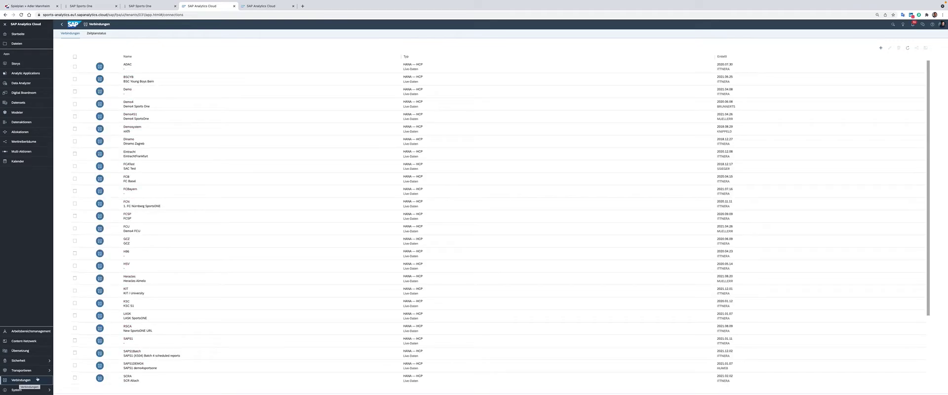
scroll(174, 175, "down", 5)
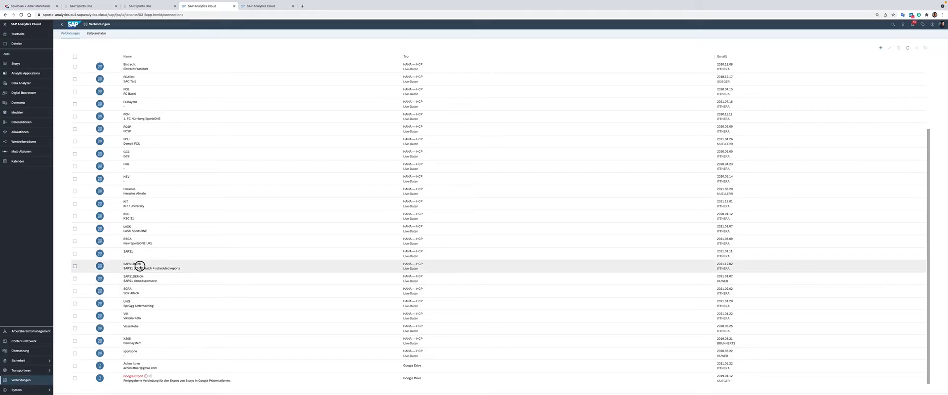
left_click(75, 267)
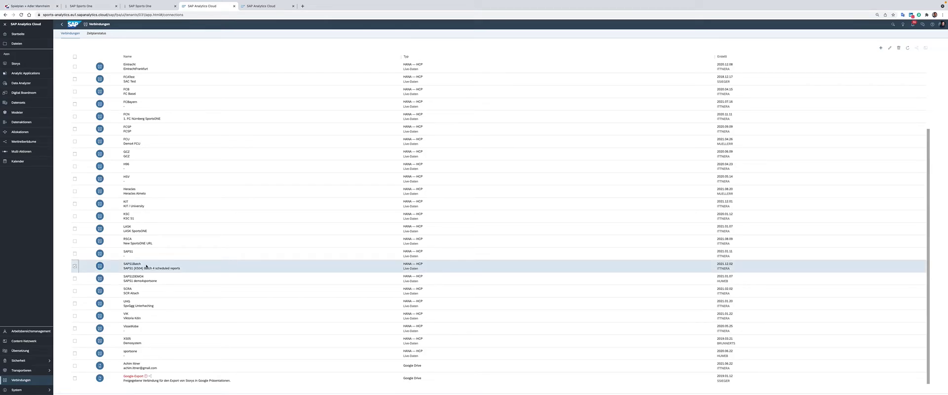
left_click(889, 48)
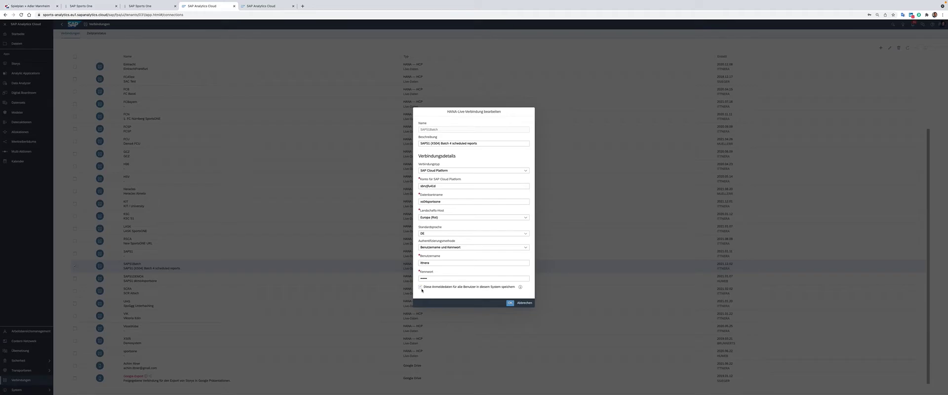
left_click(526, 248)
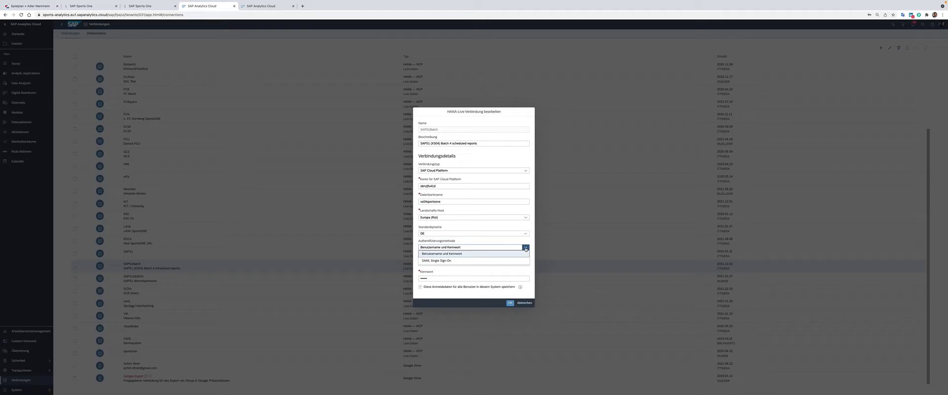
left_click(524, 302)
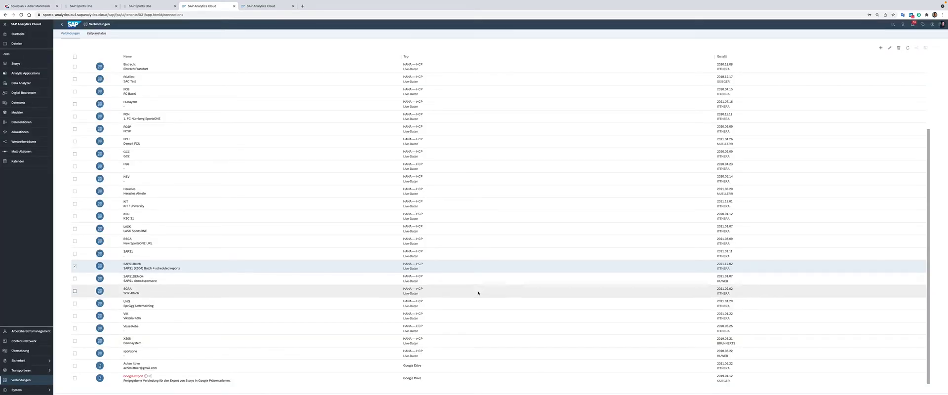
left_click(75, 267)
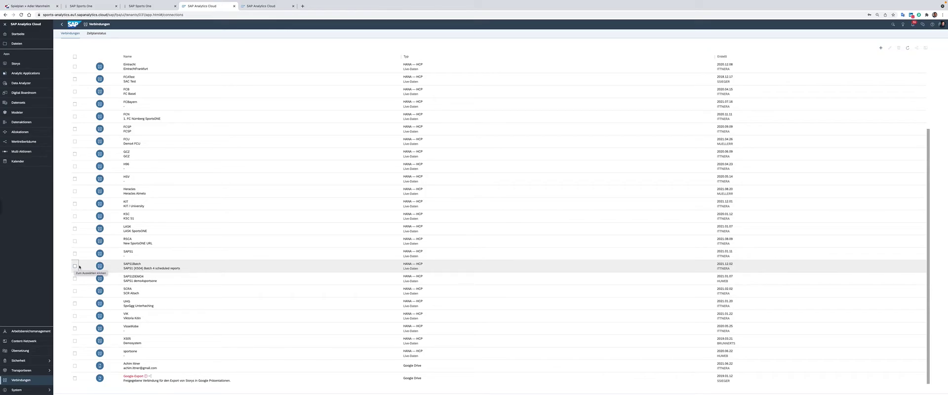
Return to the Batch_Match_Results story in the other tenant and highlight the data center part of its web address.
left_click(258, 6)
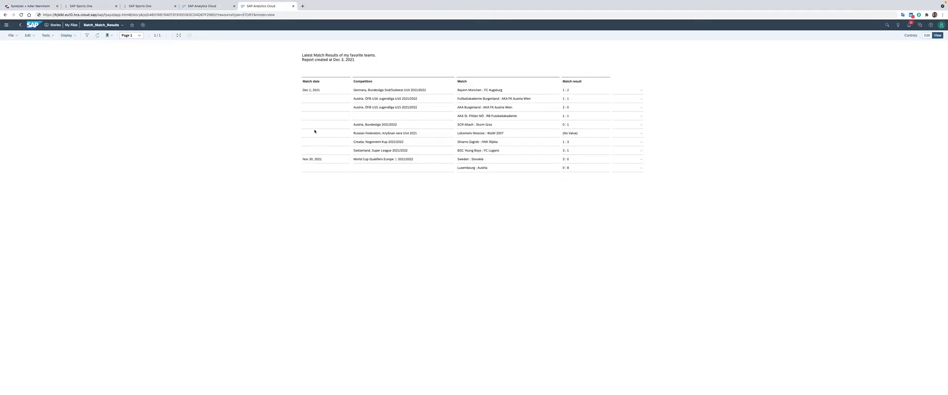
double_click(66, 15)
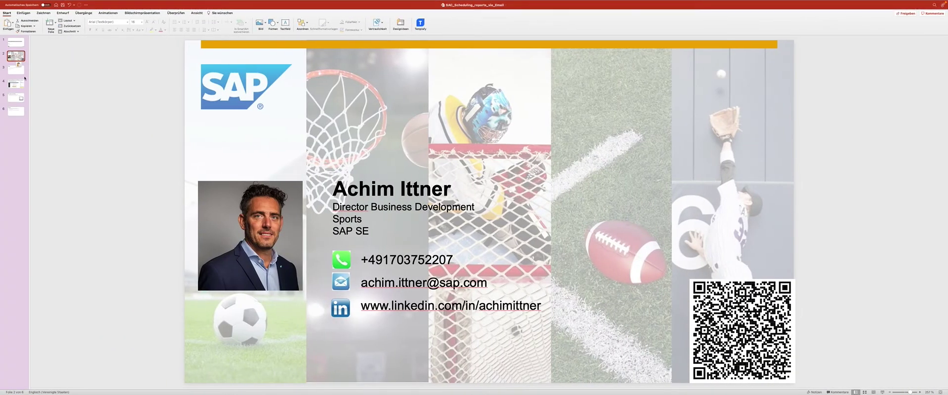
Switch to the PowerPoint presentation and show the Agenda slide.
left_click(19, 71)
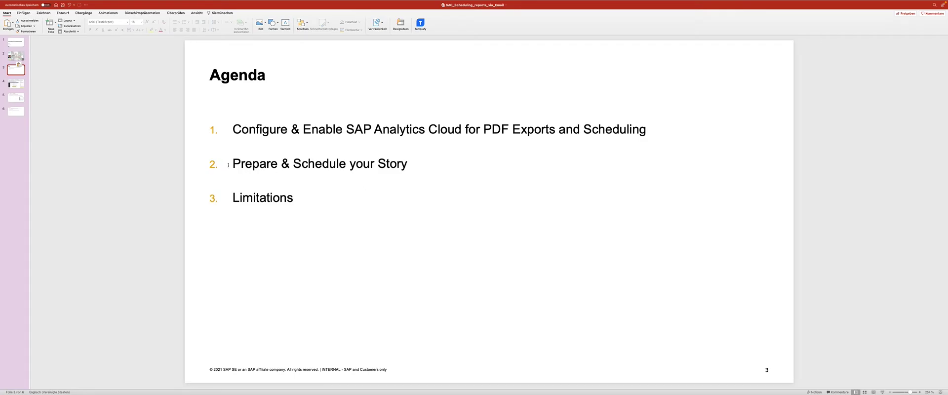
Show the slide on configuring PDF exports and scheduling, followed by the Prepare & Schedule your SAC Story slide.
left_click(15, 85)
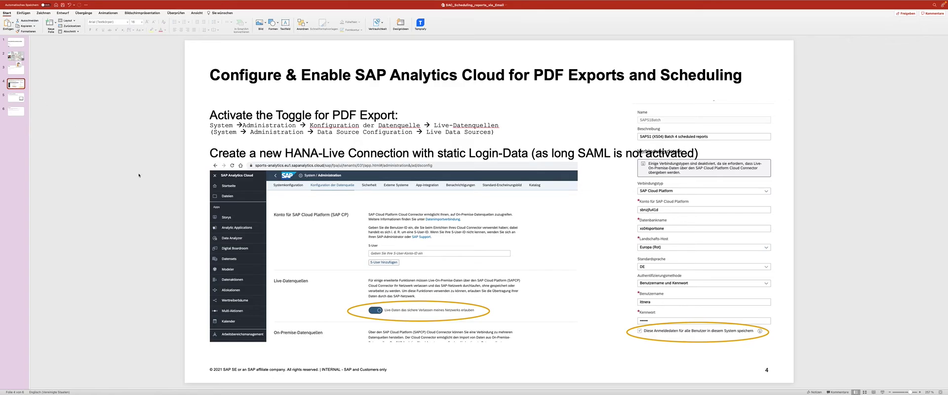
left_click(625, 364)
left_click(15, 99)
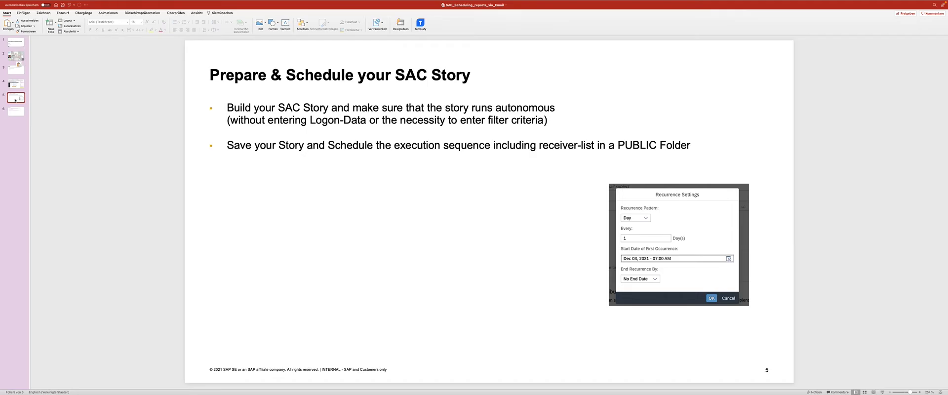
Switch to the Batch_Match_Results story in SAP Analytics Cloud and start scheduling its publication.
key("ctrl+Right")
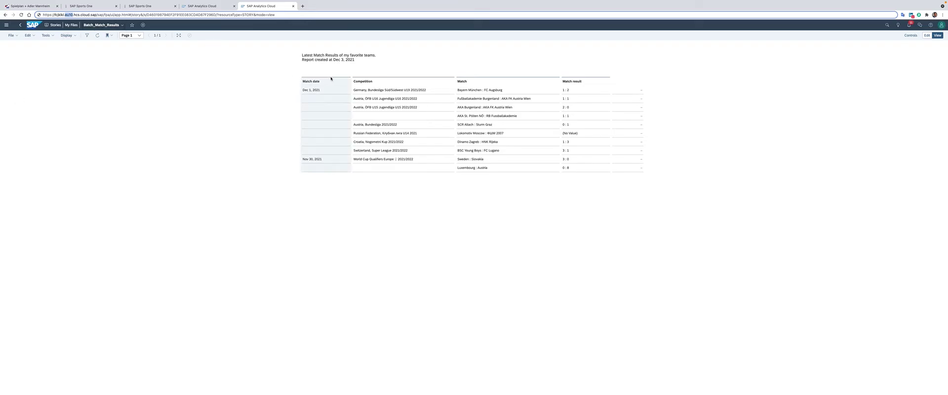
left_click(16, 37)
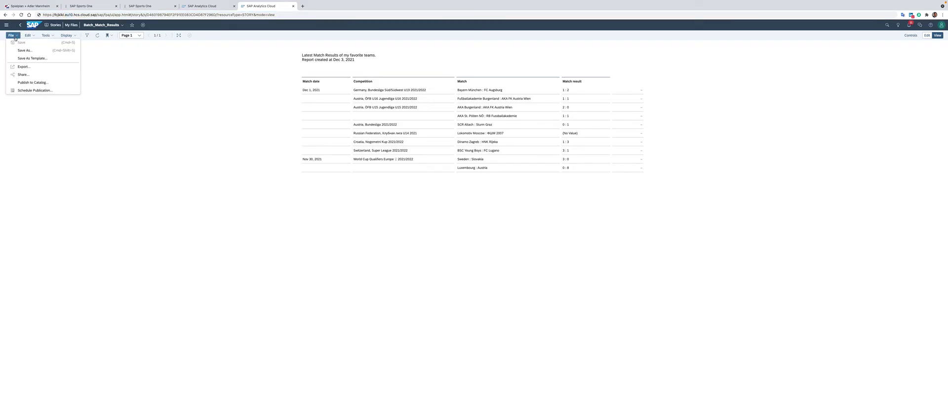
left_click(38, 91)
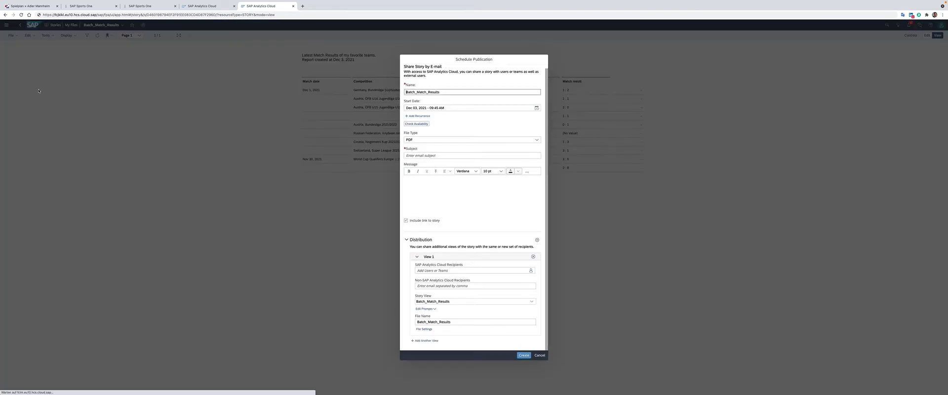
left_click(453, 93)
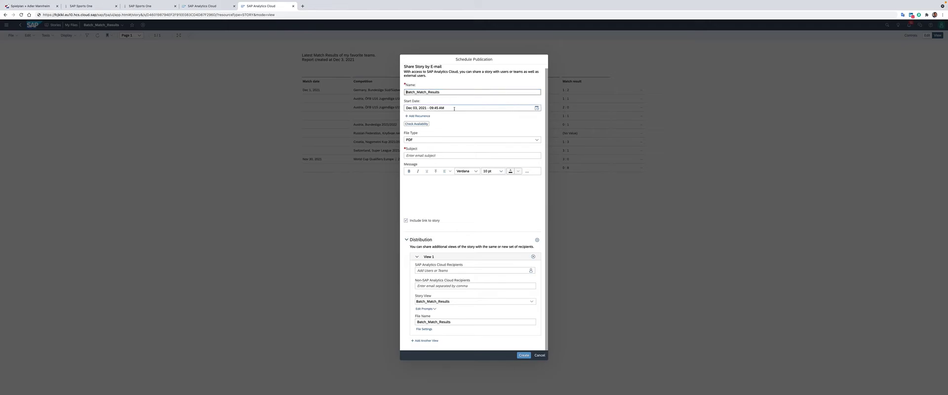
Add a daily recurrence to the schedule and set the time of the first occurrence to 07:00 AM.
left_click(412, 117)
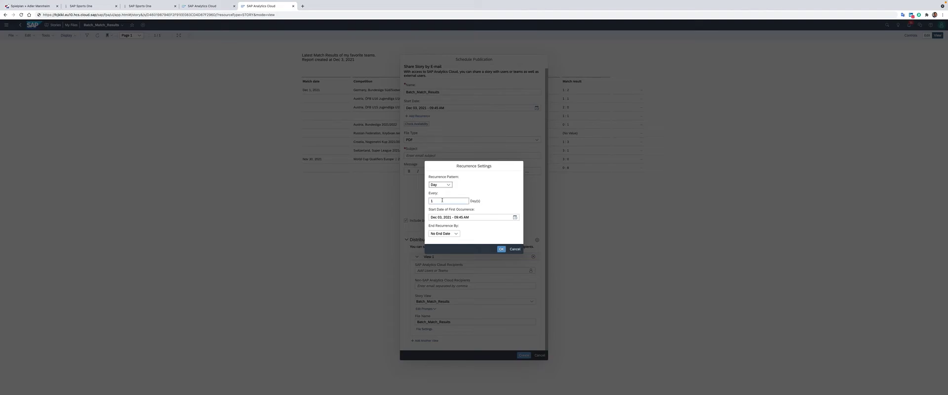
left_click(515, 217)
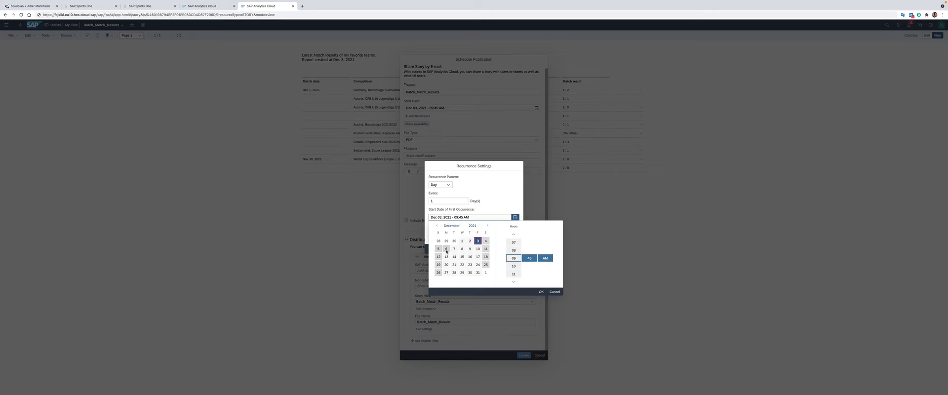
left_click(446, 250)
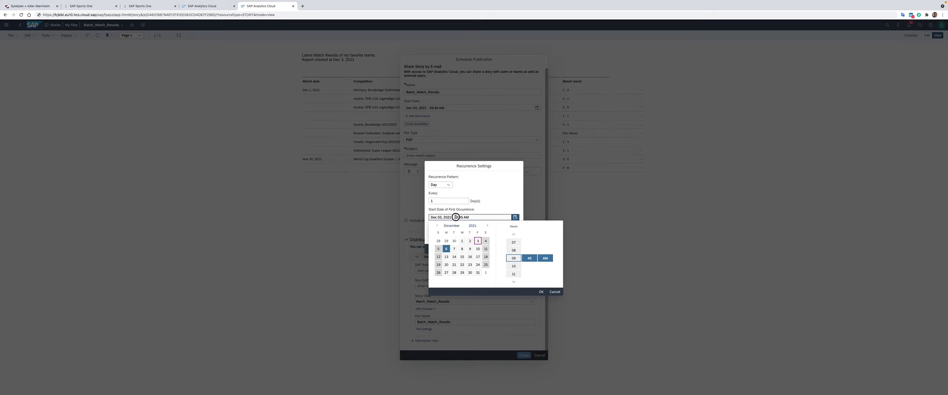
left_click_drag(454, 217, 464, 218)
type("8")
type("7:00")
left_click(497, 204)
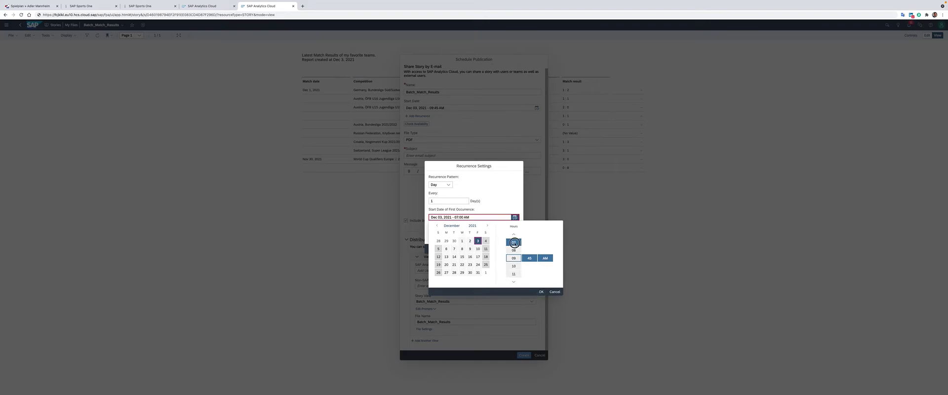
left_click(530, 258)
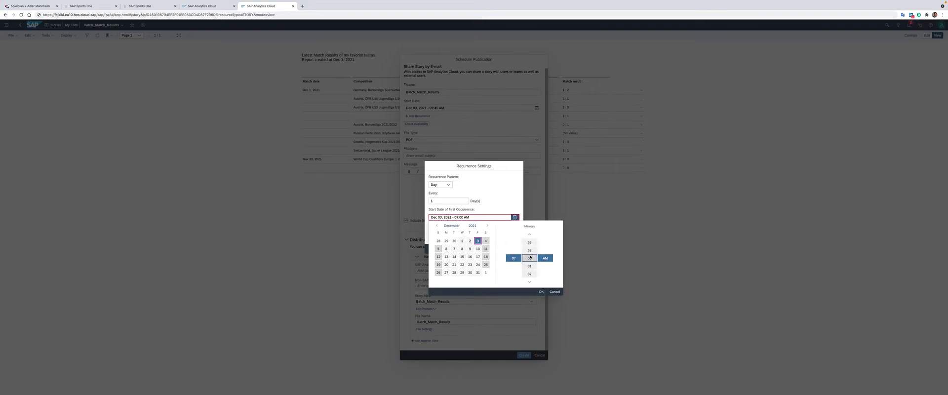
left_click(529, 265)
left_click(529, 266)
left_click(541, 292)
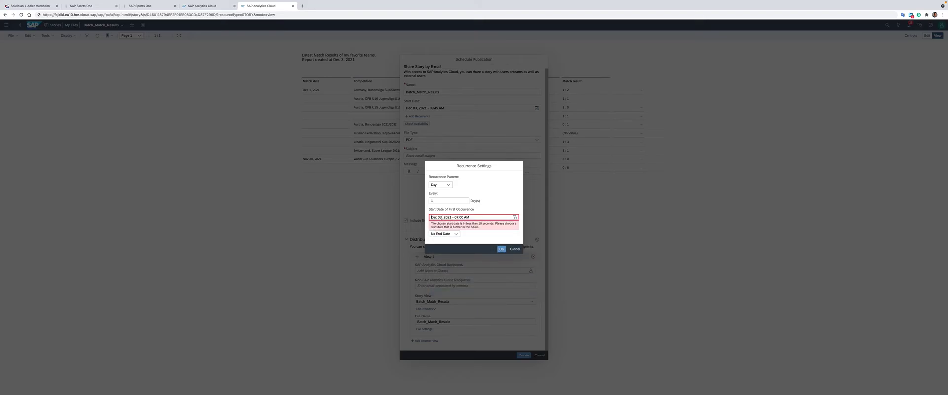
Set the start date of the first occurrence to Dec 06, 2021.
left_click(515, 217)
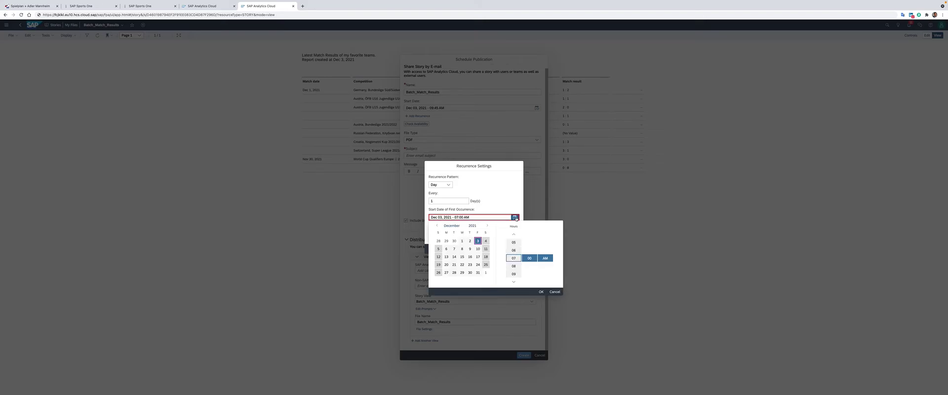
left_click(445, 249)
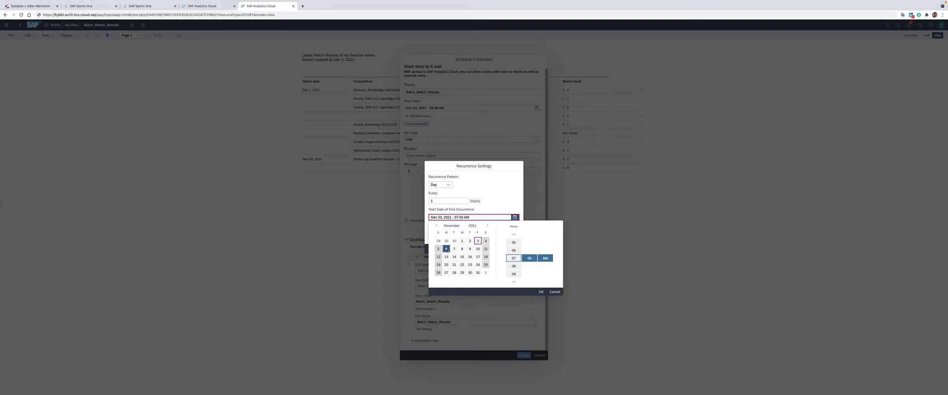
left_click(542, 292)
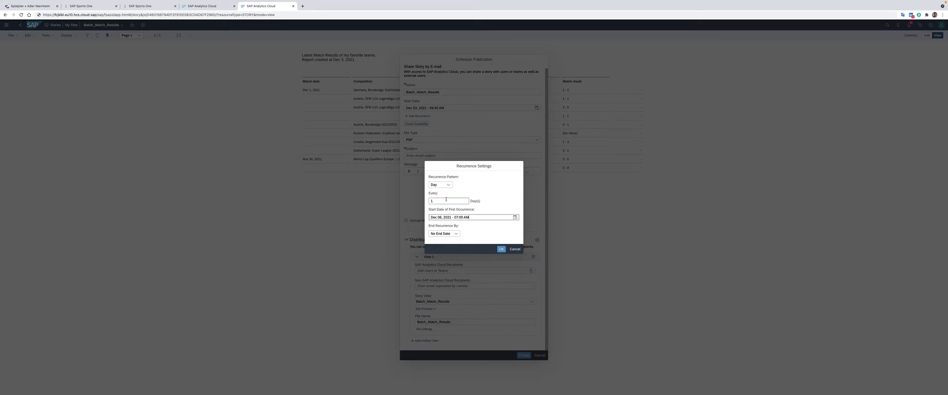
Set the recurrence interval to every 8 days.
left_click(430, 200)
key("BackSpace")
type("q")
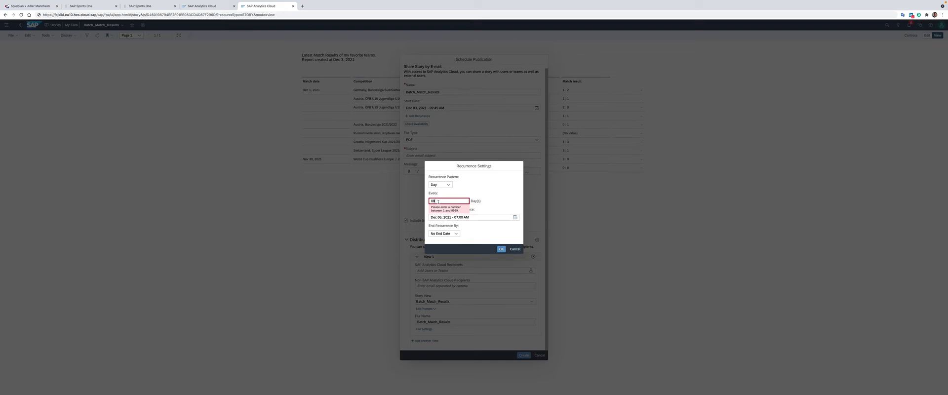
type("8")
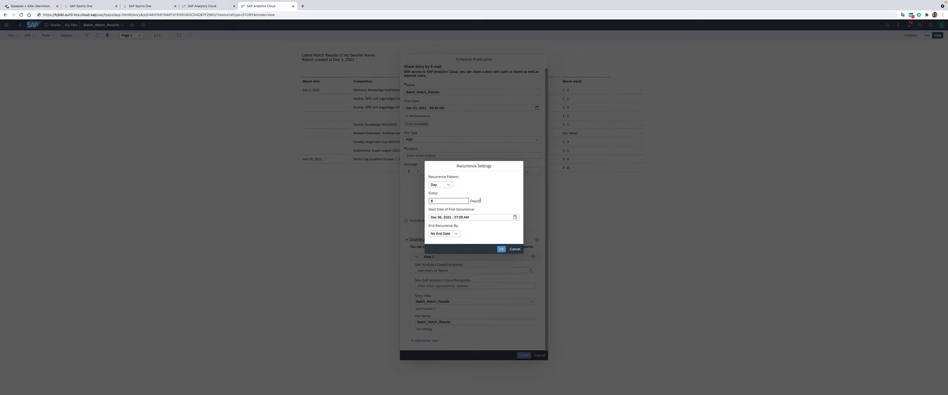
End the recurrence by repetitions with 5 occurrences and apply the recurrence settings.
left_click(454, 234)
left_click(453, 234)
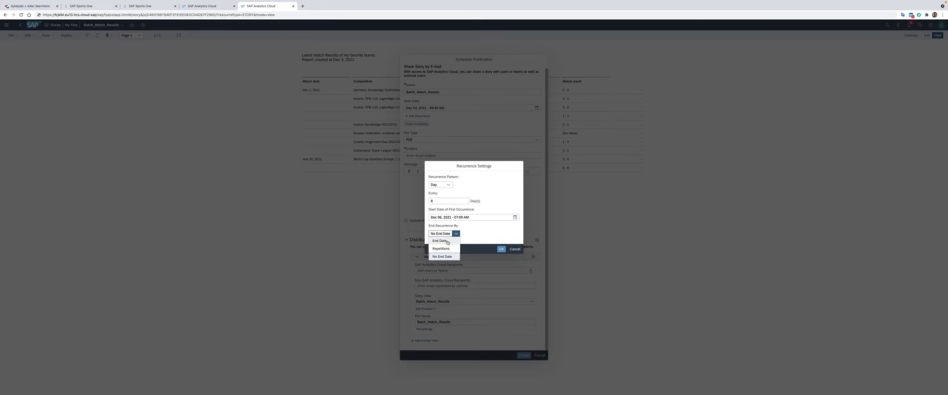
left_click(447, 249)
left_click(437, 241)
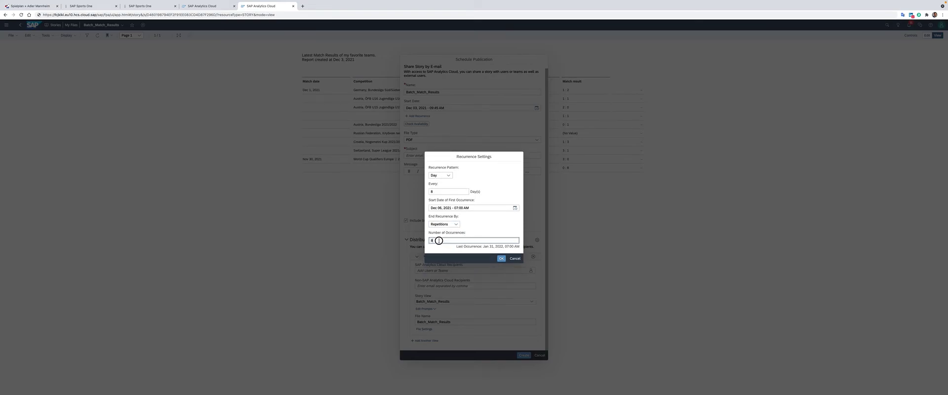
left_click_drag(437, 240, 424, 241)
type("5")
left_click(501, 258)
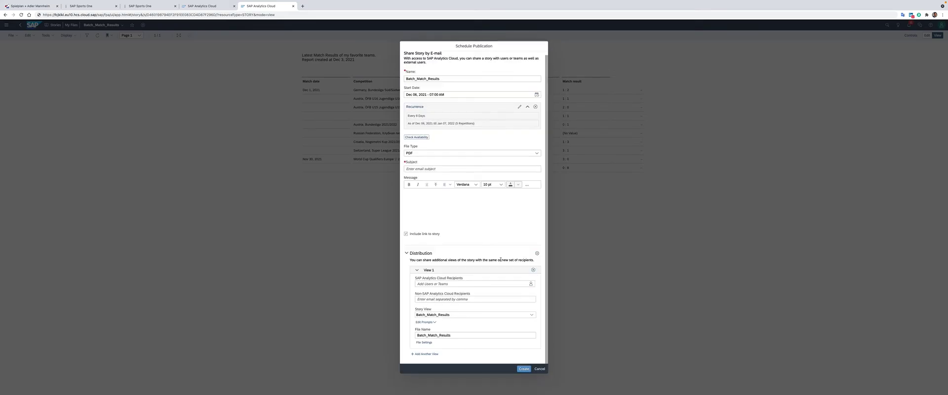
Examine the users and teams available as SAP Analytics Cloud recipients, leaving the selection empty.
left_click(434, 284)
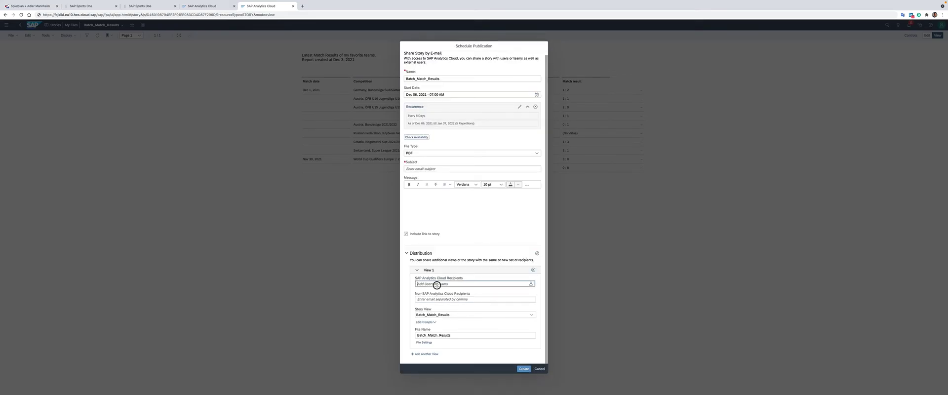
left_click(530, 285)
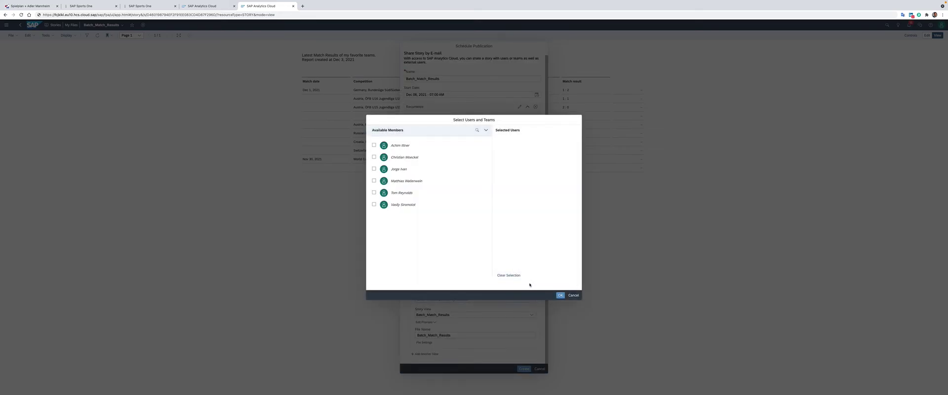
left_click(575, 295)
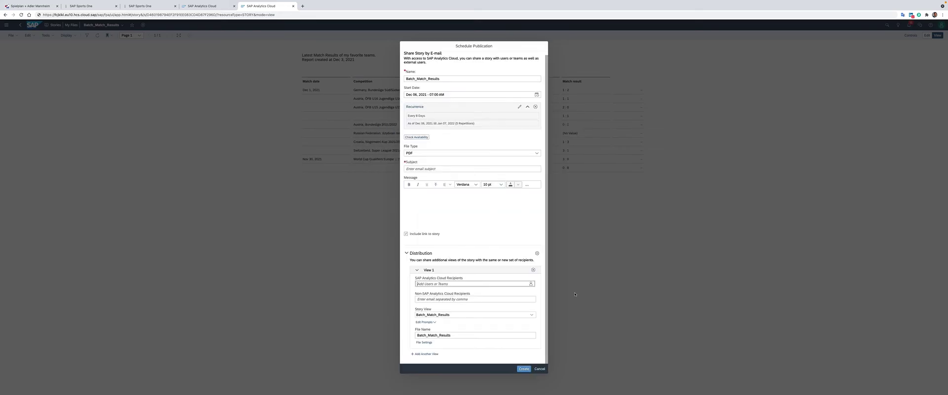
Add the external recipient's e-mail address to the non-SAP Analytics Cloud recipients of View 1.
left_click(438, 300)
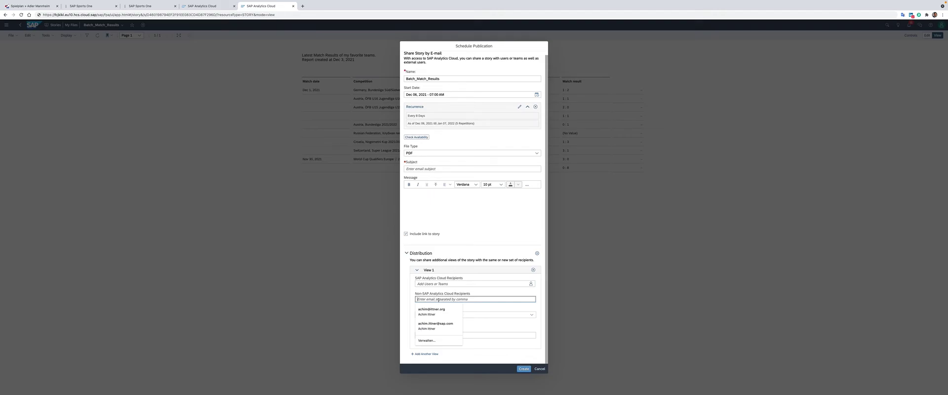
left_click(437, 326)
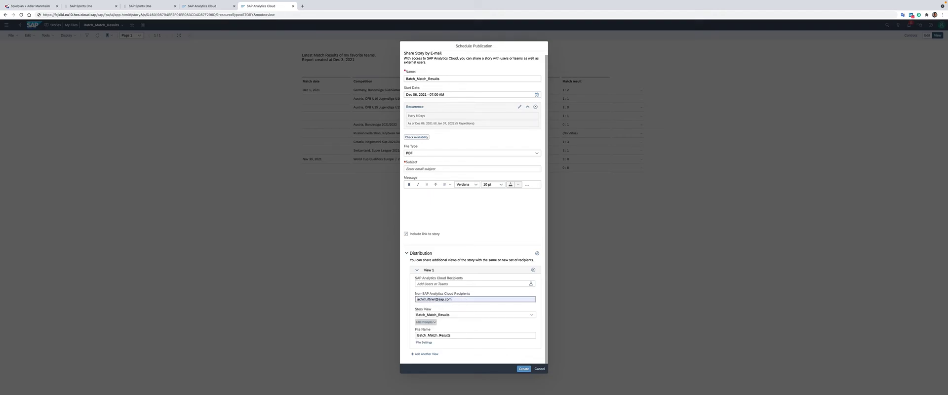
key("Return")
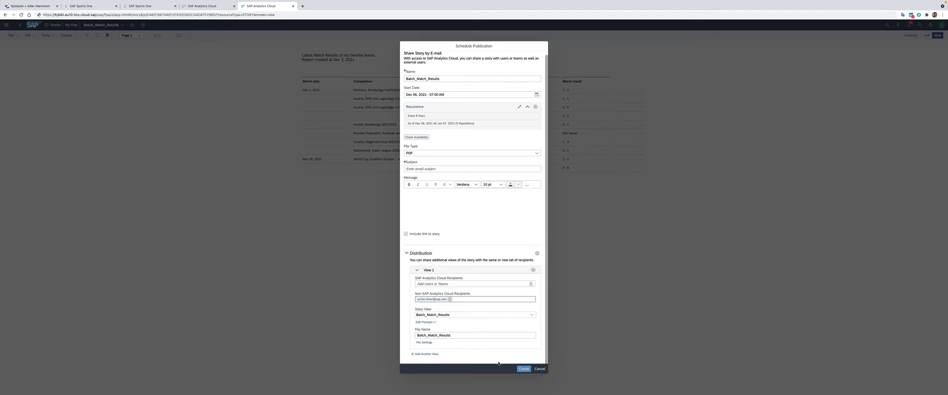
Set the e-mail subject to "My favorite Teams and match results", create the schedule and dismiss the notifications.
left_click(523, 369)
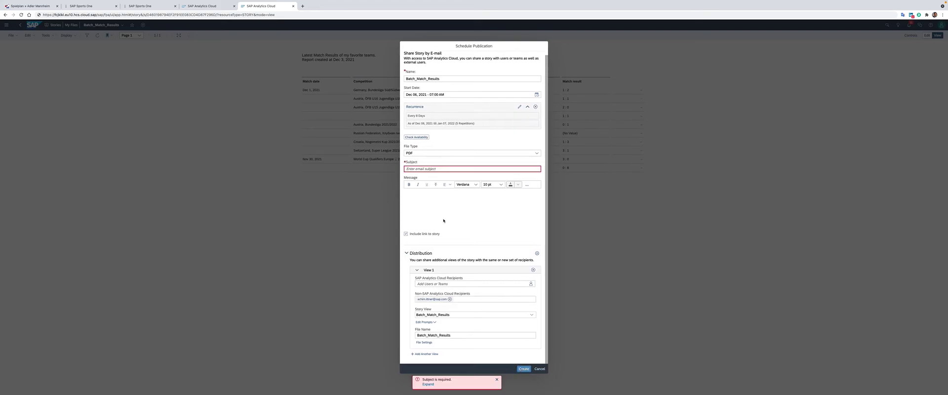
left_click(419, 168)
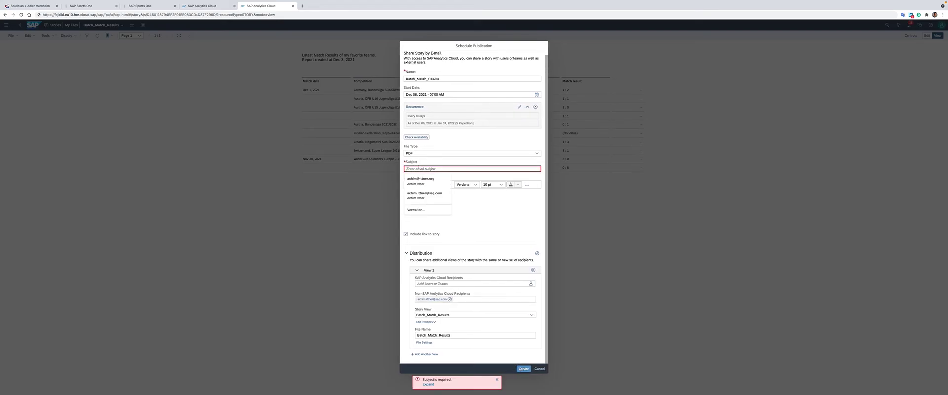
type("My f")
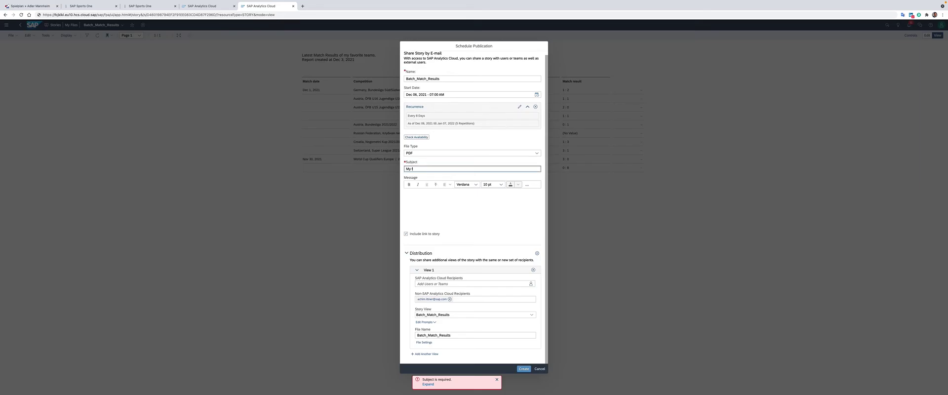
type("avorite Teams and match results")
left_click(418, 199)
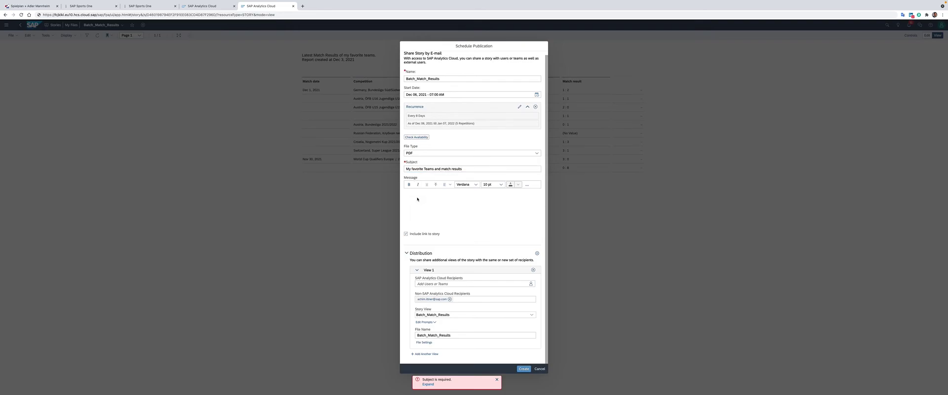
left_click(430, 209)
left_click(523, 370)
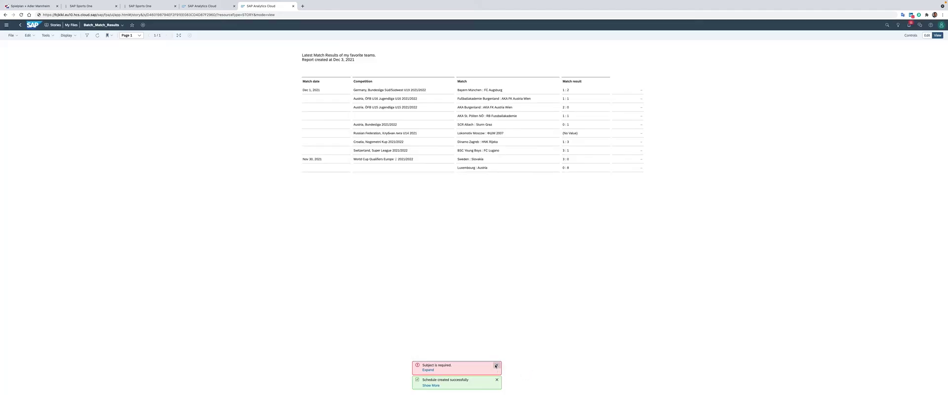
left_click(497, 365)
left_click(497, 379)
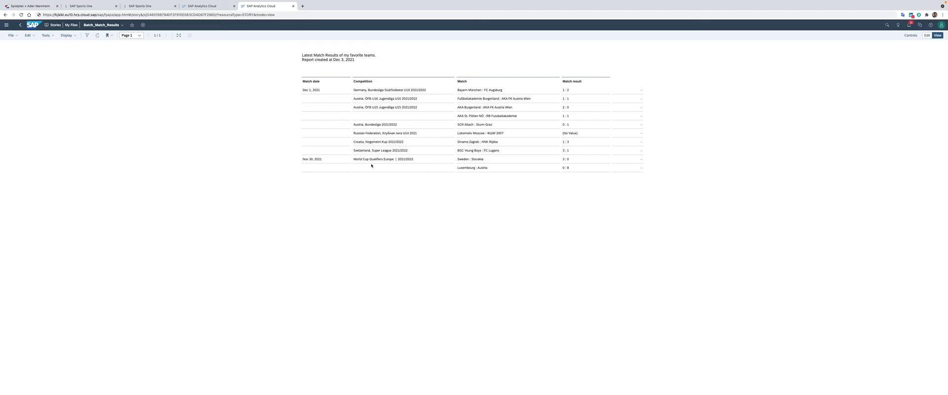
Switch to the received "My favorite Teams and results" e-mail in Outlook and open its Batch_Match_Results PDF attachment.
key("ctrl+Right")
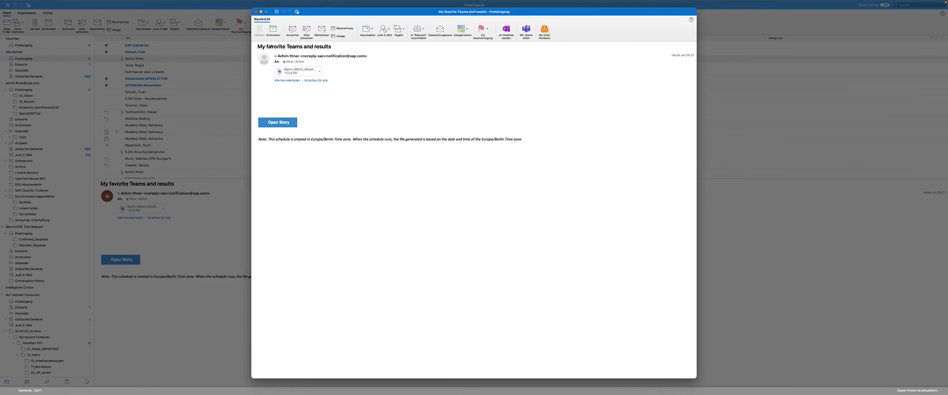
left_click(295, 80)
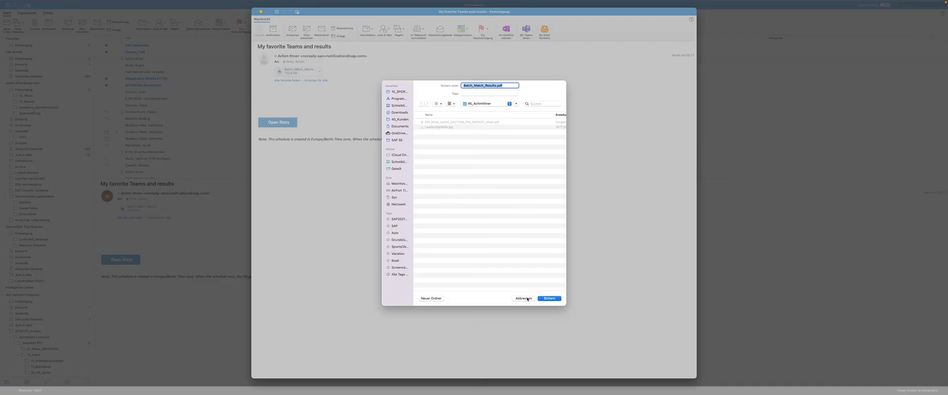
left_click(526, 298)
left_click(320, 71)
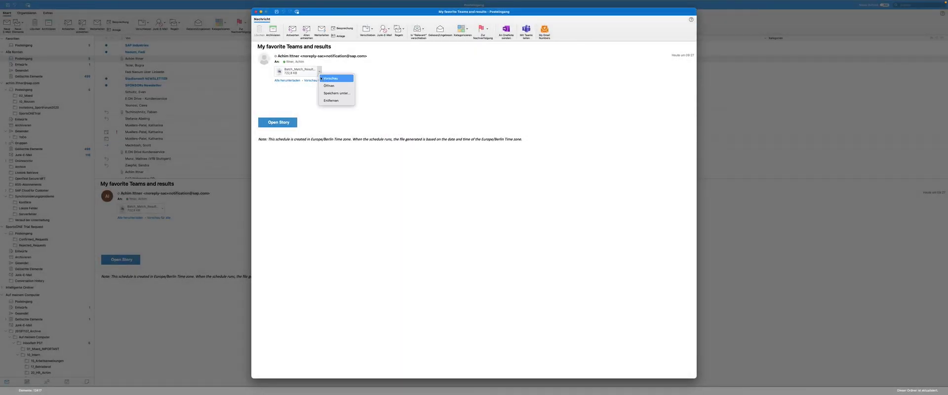
left_click(326, 85)
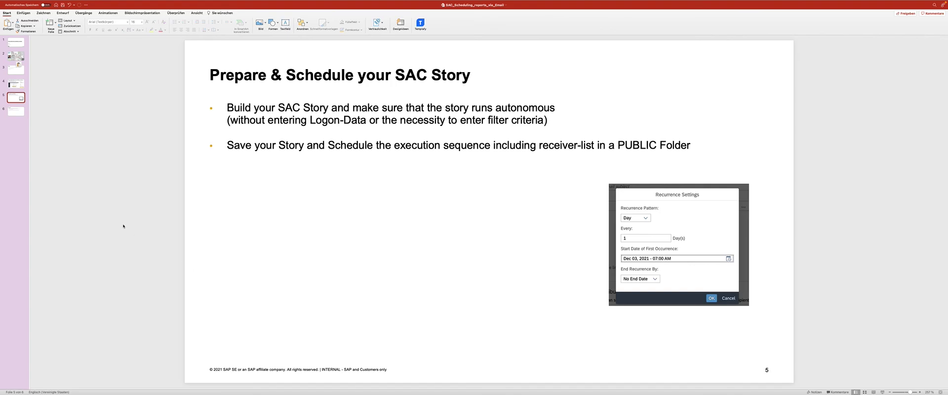
Show the Limitations slide in the PowerPoint presentation and highlight the word EU10.
left_click(15, 113)
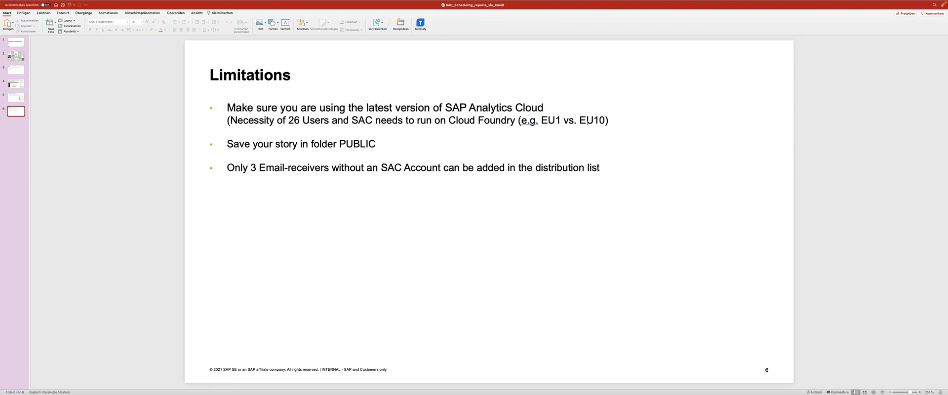
double_click(592, 120)
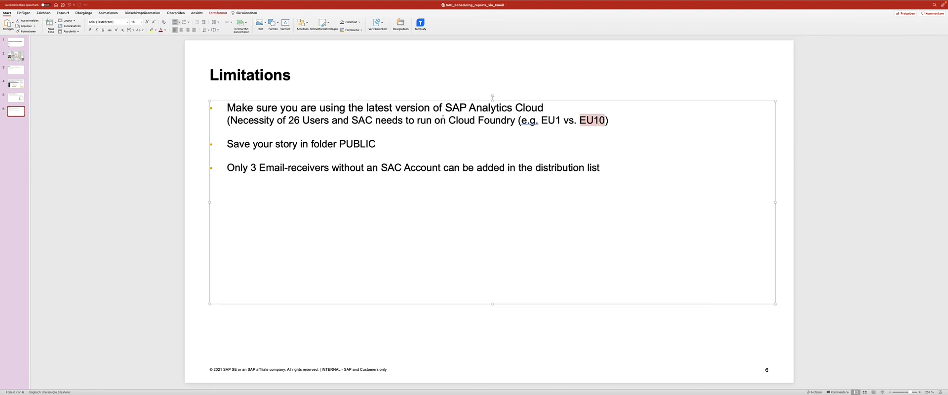